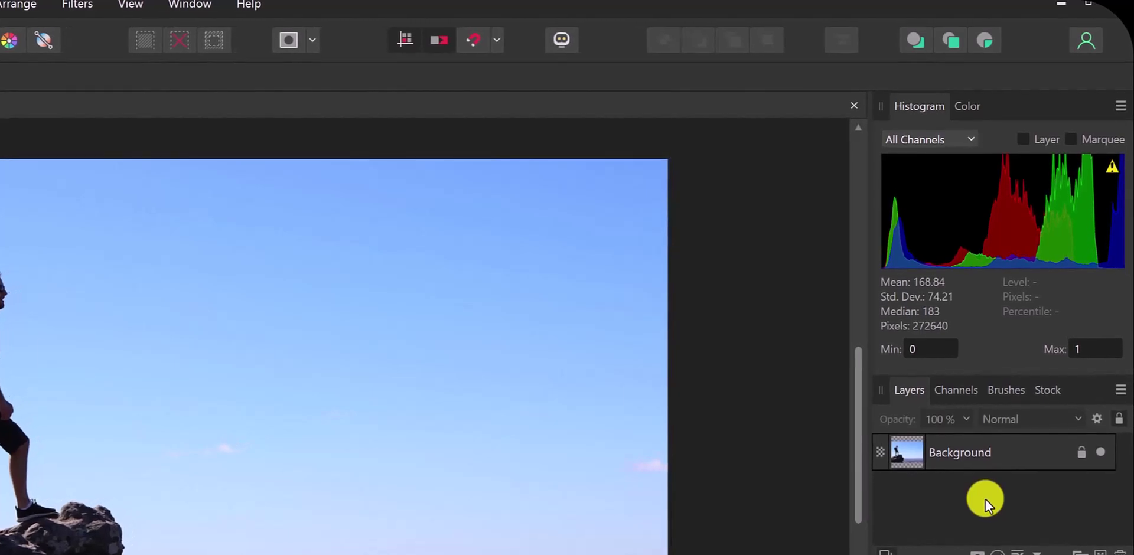
Duplicate the hiker photo's Background layer from its right-click menu in the Layers panel
{"action": "right_click", "coordinate": [955, 452]}
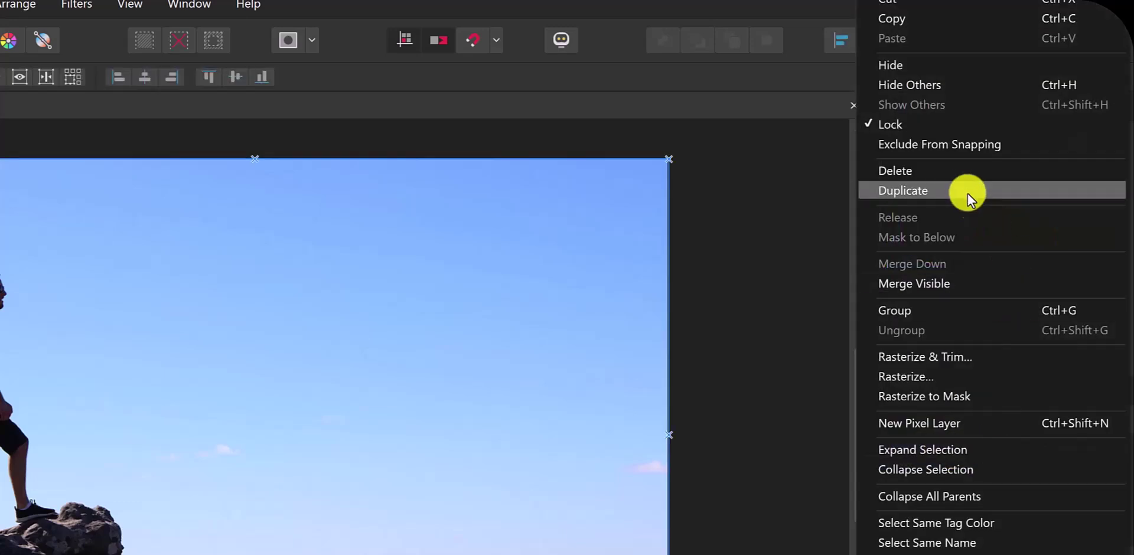
{"action": "left_click", "coordinate": [926, 189]}
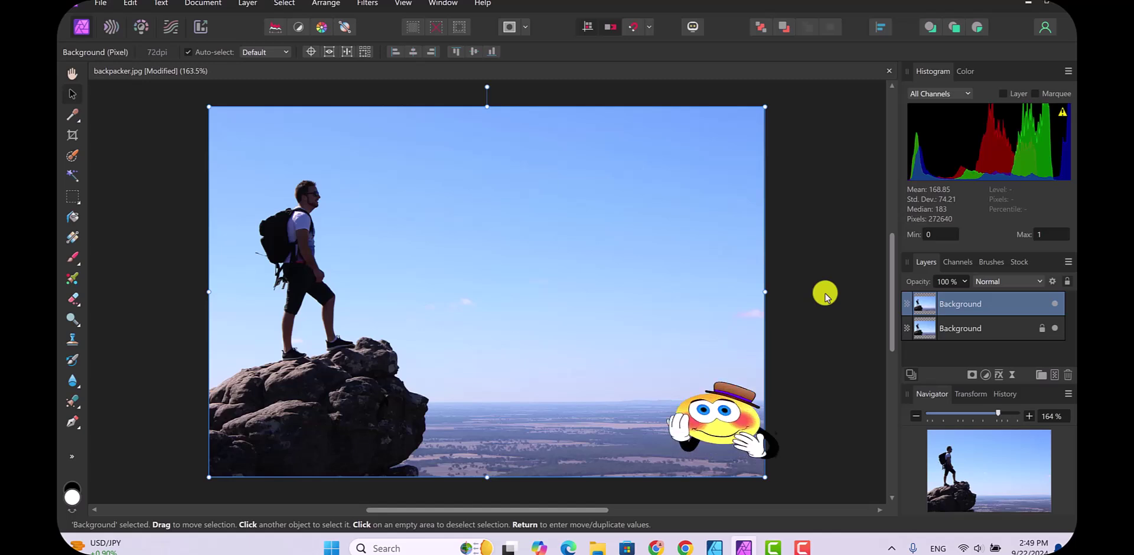
{"action": "left_click", "coordinate": [825, 304]}
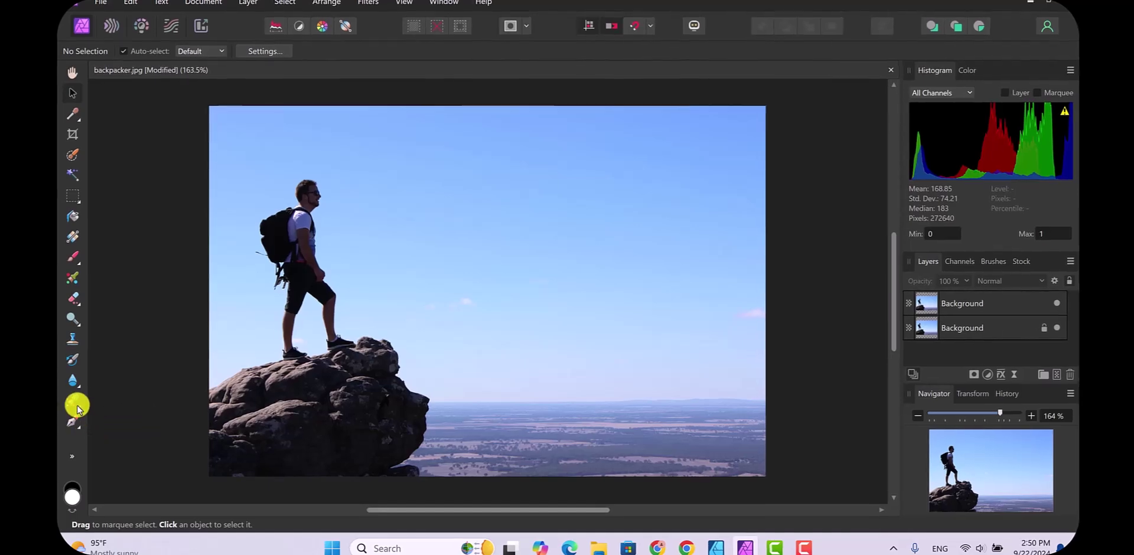
Choose the Inpainting Brush Tool from the Healing Brush flyout
{"action": "left_click", "coordinate": [77, 410]}
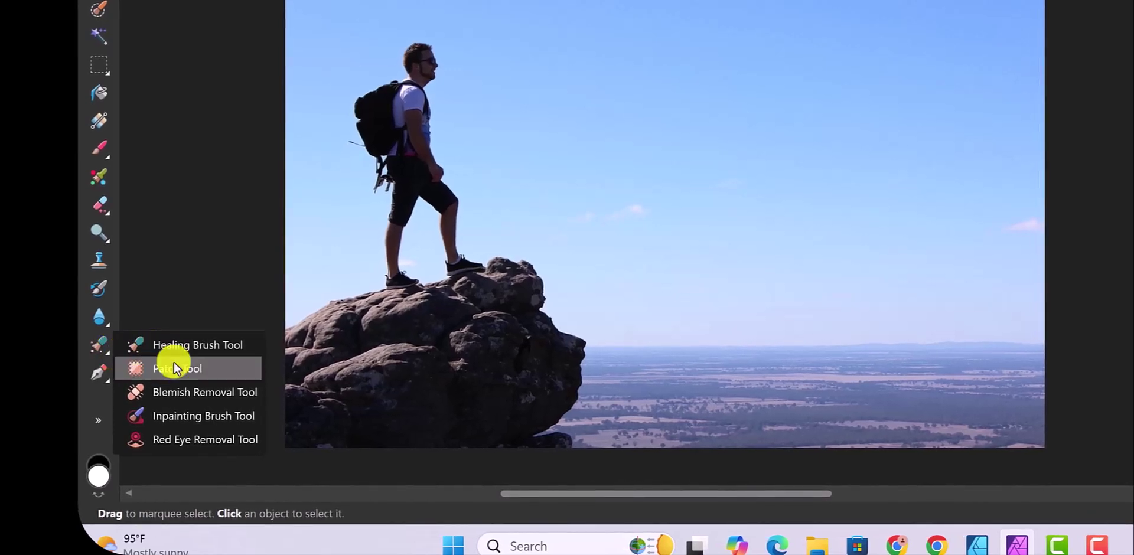
{"action": "left_click", "coordinate": [168, 416]}
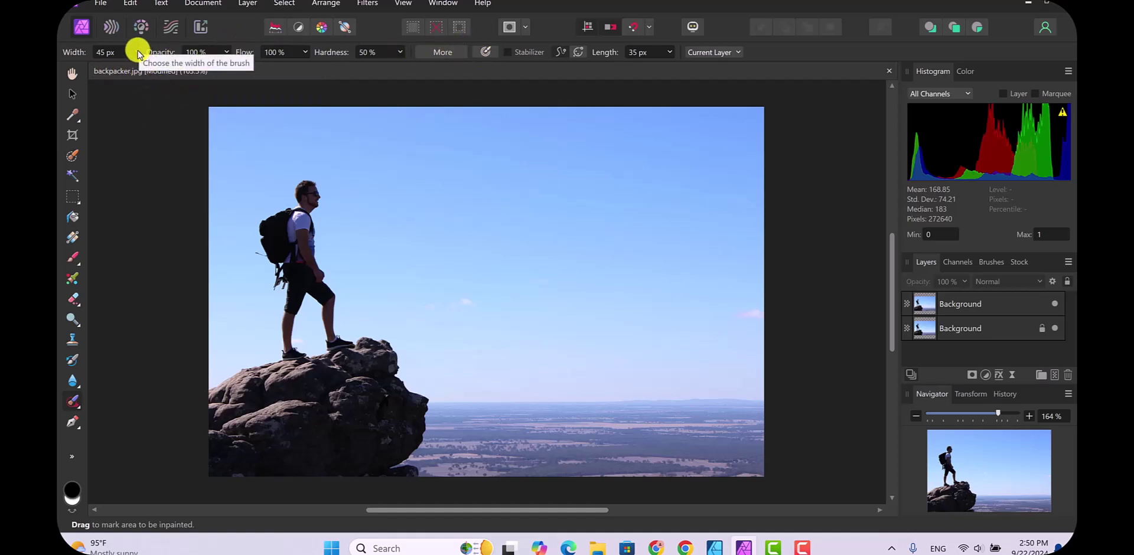
Change the inpainting brush from 45 px to 65 px width and set hardness to 100%
{"action": "left_click", "coordinate": [119, 54]}
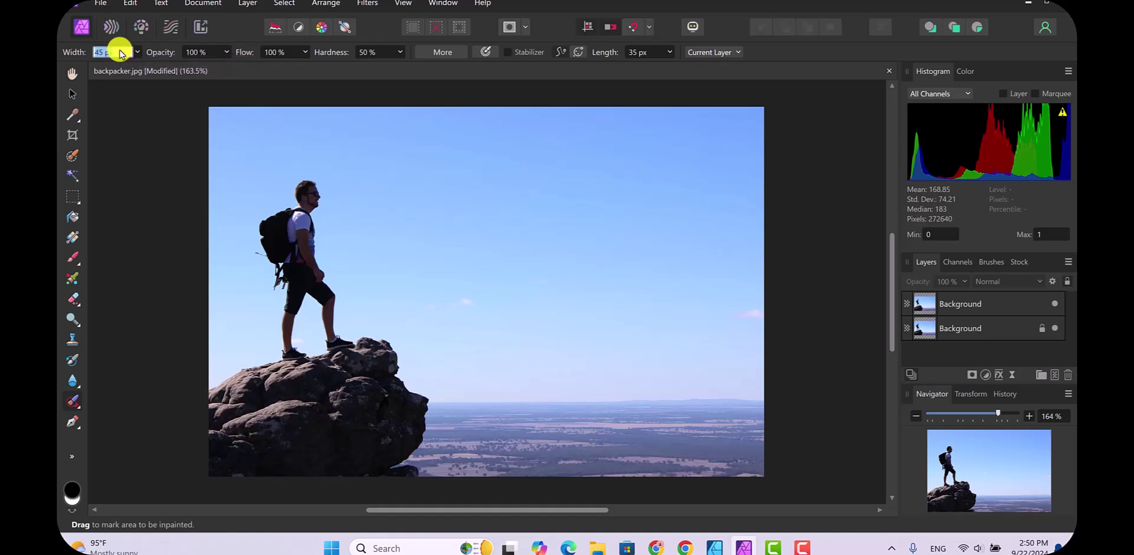
{"action": "key", "text": "Return"}
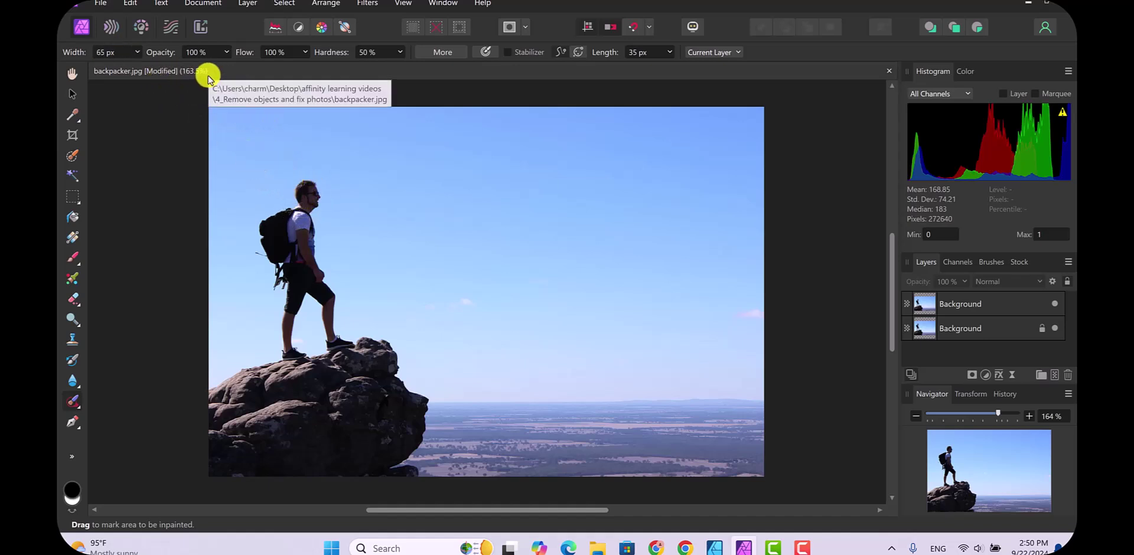
{"action": "left_click", "coordinate": [399, 52]}
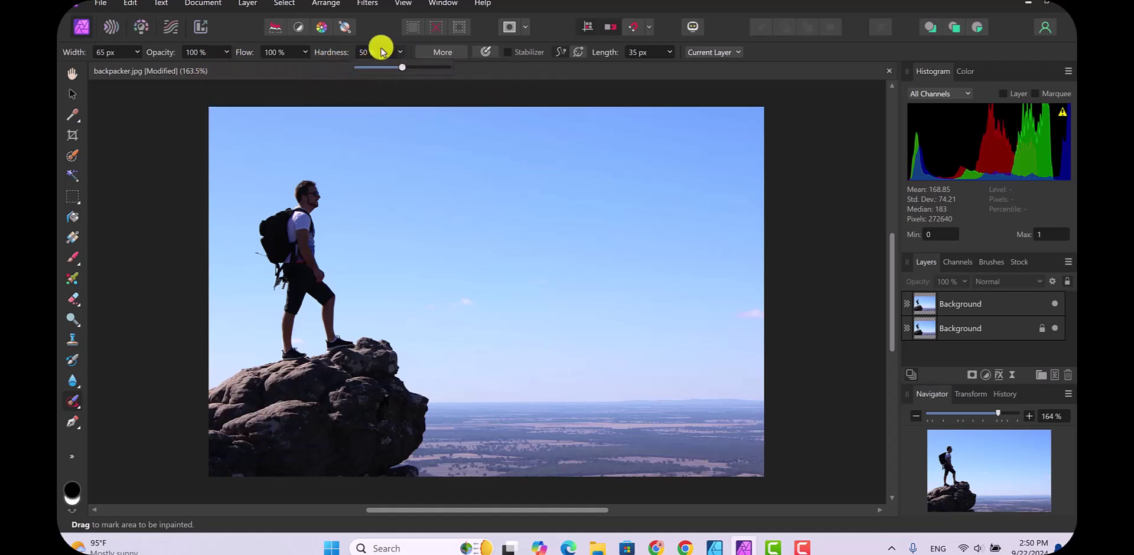
{"action": "left_click", "coordinate": [363, 54]}
{"action": "double_click", "coordinate": [362, 53]}
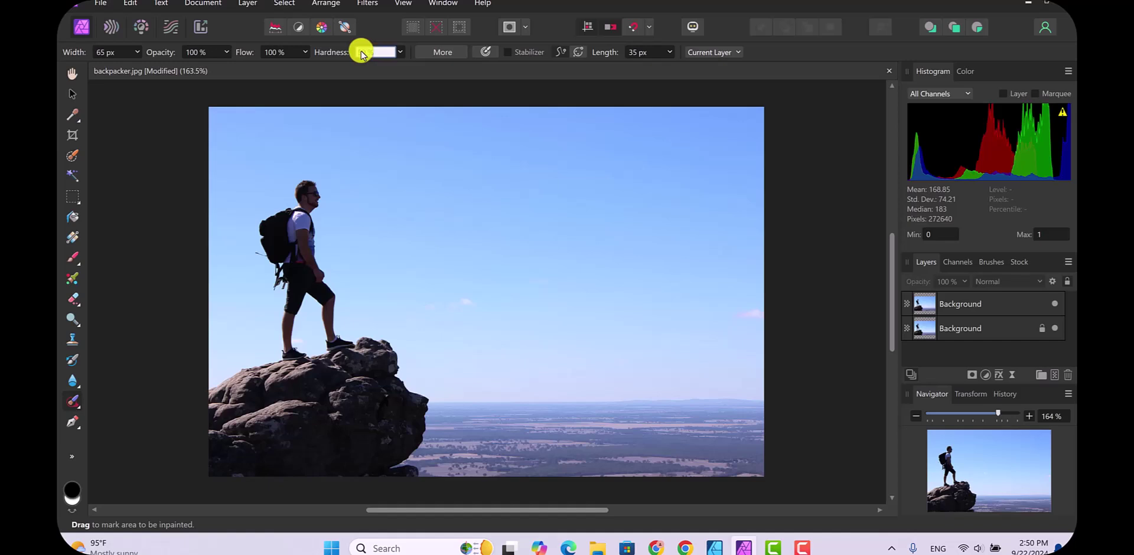
{"action": "type", "text": "00"}
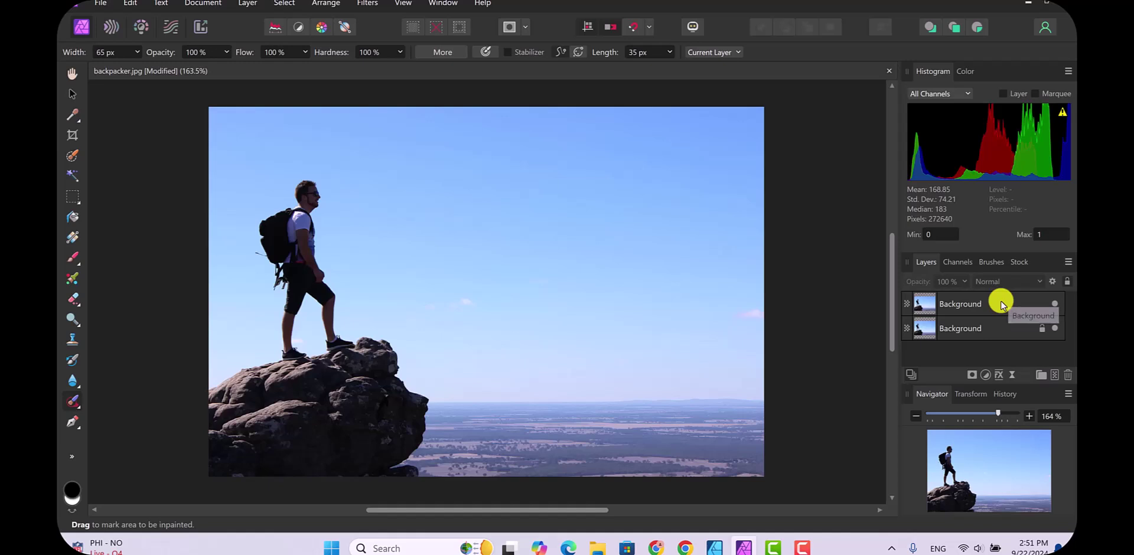
On the top Background layer, paint over the hiker from head to feet for inpainting
{"action": "left_click", "coordinate": [1000, 304]}
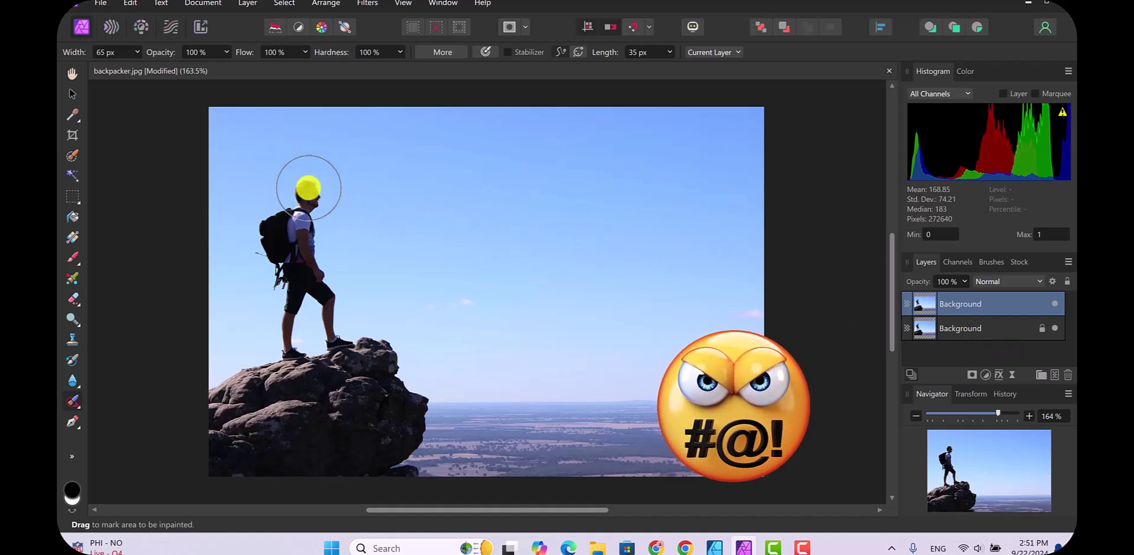
{"action": "mouse_move", "coordinate": [301, 182]}
{"action": "left_mouse_down"}
{"action": "mouse_move", "coordinate": [308, 197]}
{"action": "mouse_move", "coordinate": [272, 226]}
{"action": "mouse_move", "coordinate": [265, 246]}
{"action": "mouse_move", "coordinate": [289, 274]}
{"action": "mouse_move", "coordinate": [301, 227]}
{"action": "mouse_move", "coordinate": [309, 278]}
{"action": "mouse_move", "coordinate": [326, 302]}
{"action": "left_mouse_up"}
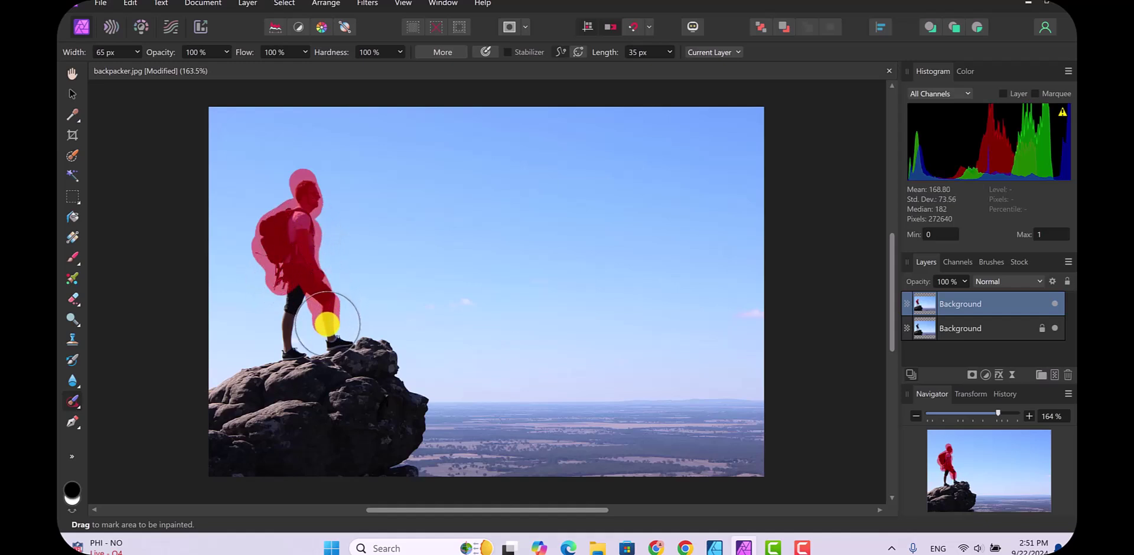
{"action": "mouse_move", "coordinate": [327, 323]}
{"action": "left_mouse_down"}
{"action": "mouse_move", "coordinate": [341, 337]}
{"action": "mouse_move", "coordinate": [301, 332]}
{"action": "mouse_move", "coordinate": [299, 346]}
{"action": "mouse_move", "coordinate": [289, 345]}
{"action": "mouse_move", "coordinate": [293, 291]}
{"action": "mouse_move", "coordinate": [306, 322]}
{"action": "left_mouse_up"}
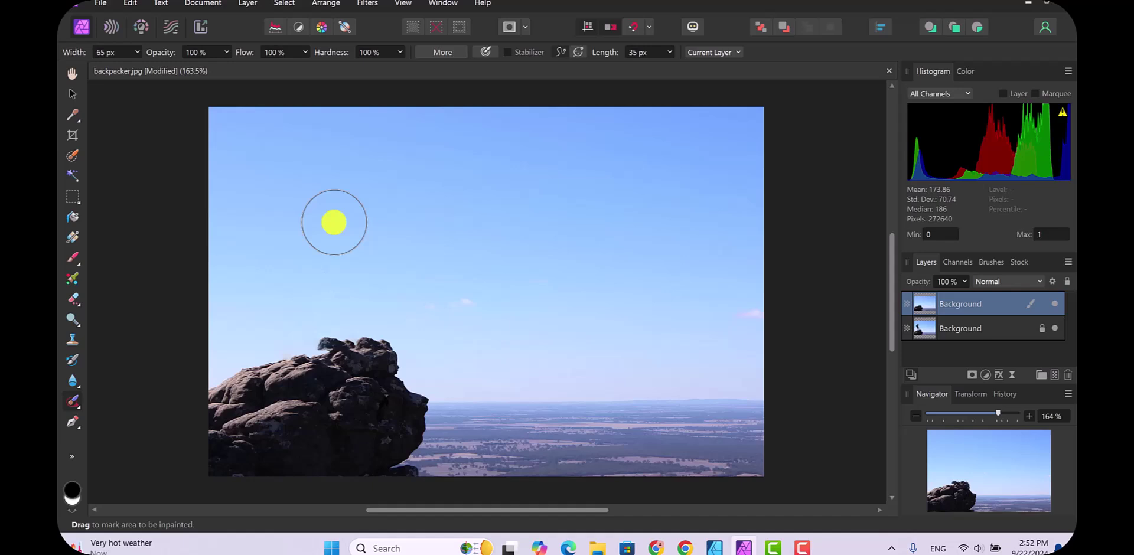
Close the current backpacker photo, discarding its edits
{"action": "left_click", "coordinate": [100, 5]}
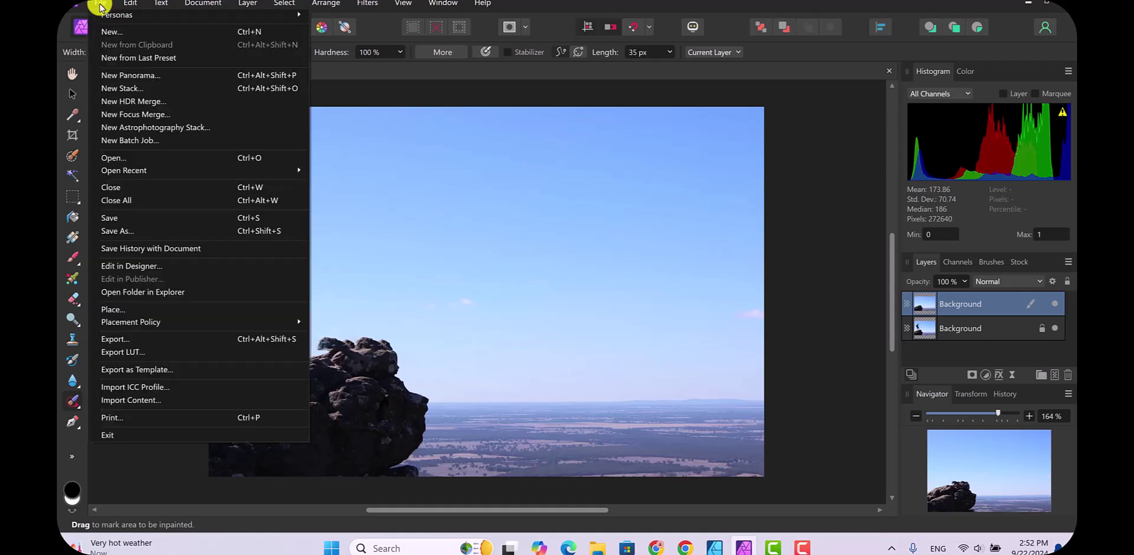
{"action": "left_click", "coordinate": [114, 189]}
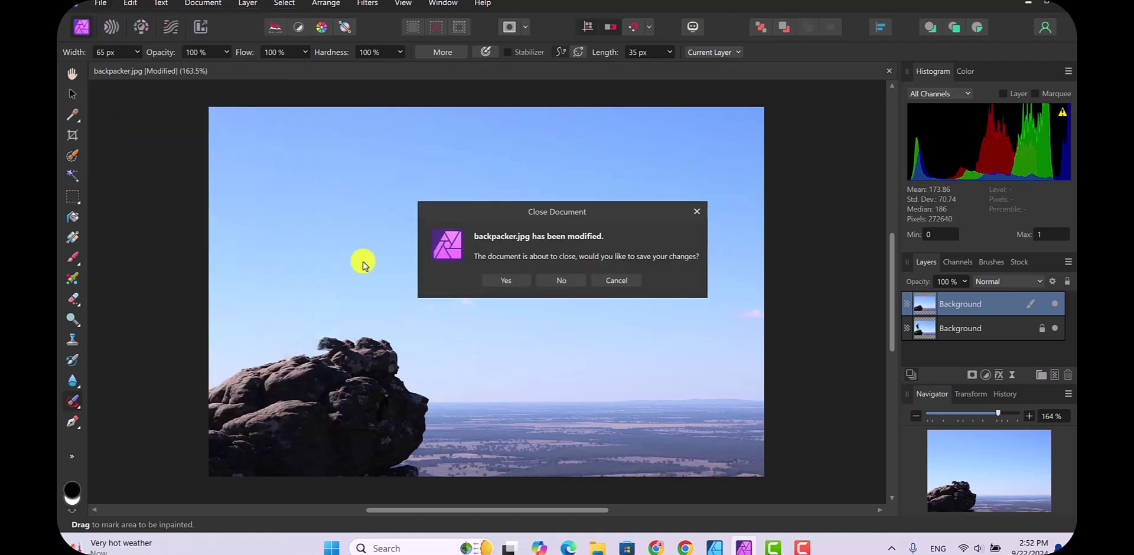
{"action": "left_click", "coordinate": [565, 285]}
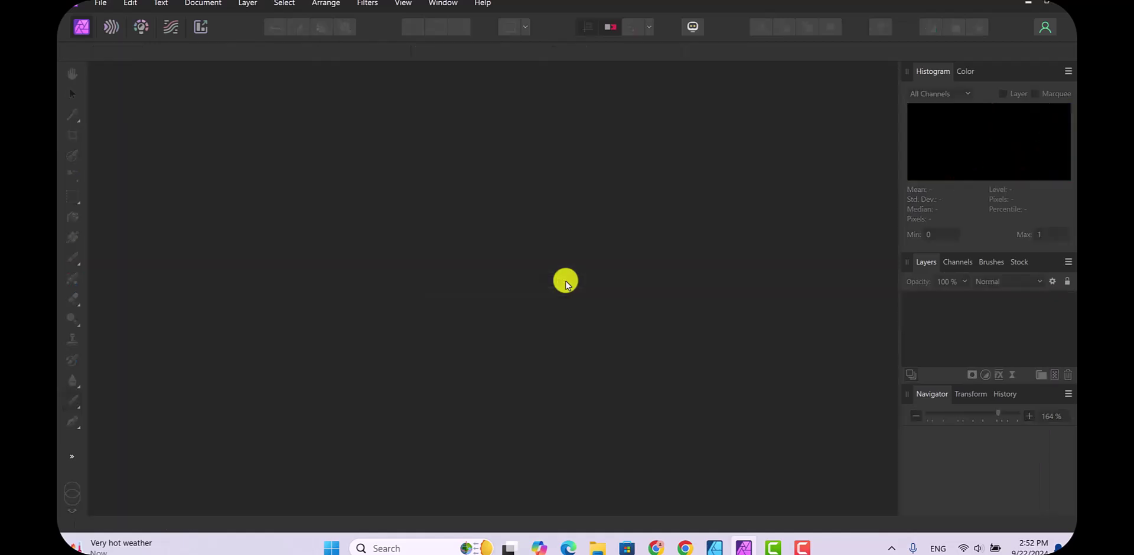
Open backpacker2.jpg through File > Open
{"action": "left_click", "coordinate": [102, 5]}
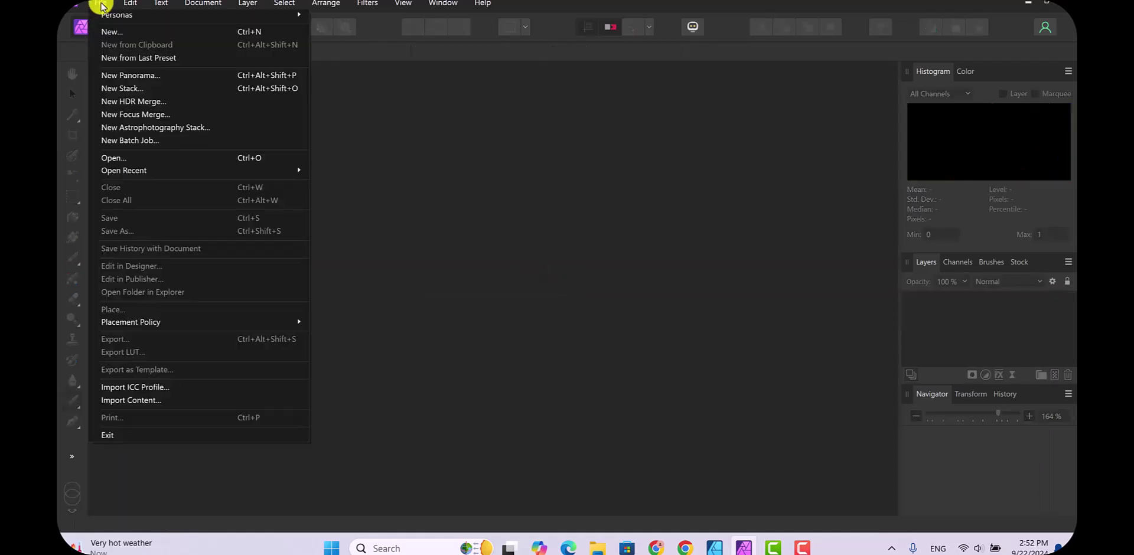
{"action": "left_click", "coordinate": [111, 160]}
{"action": "left_click", "coordinate": [353, 107]}
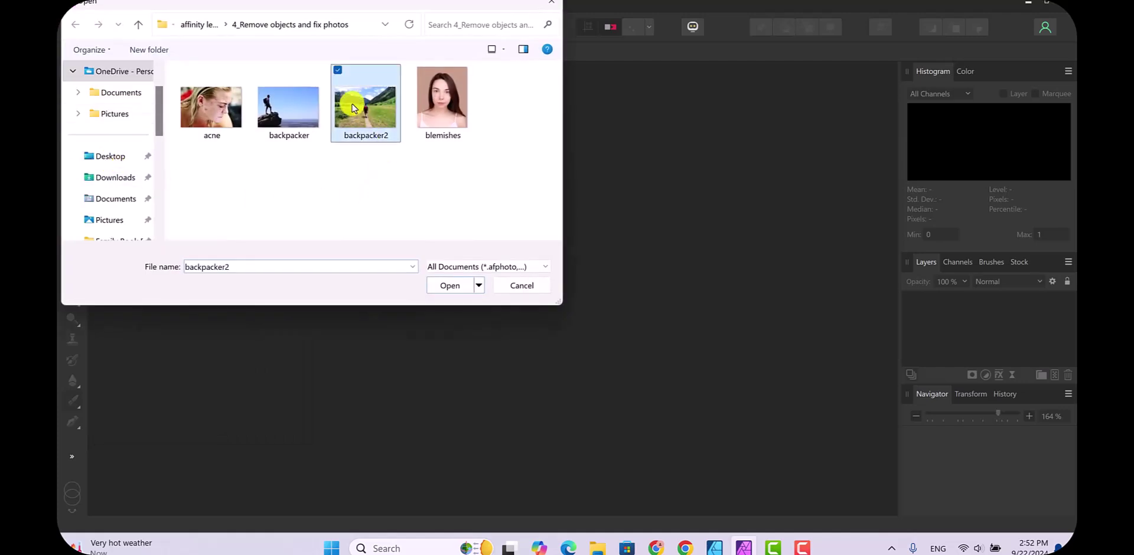
{"action": "left_click", "coordinate": [441, 285]}
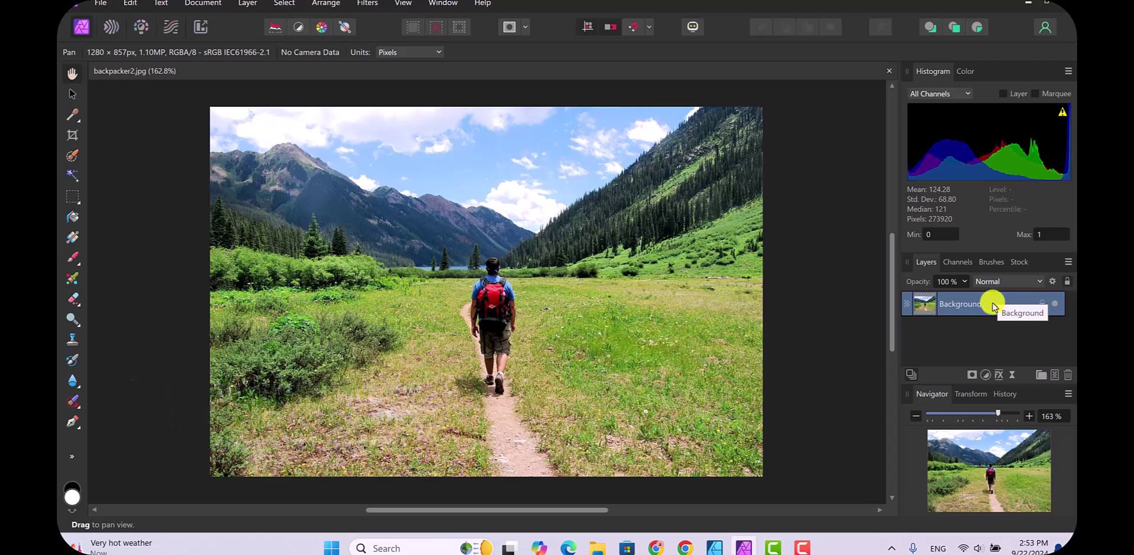
Duplicate backpacker2's Background layer from its right-click menu
{"action": "right_click", "coordinate": [993, 306]}
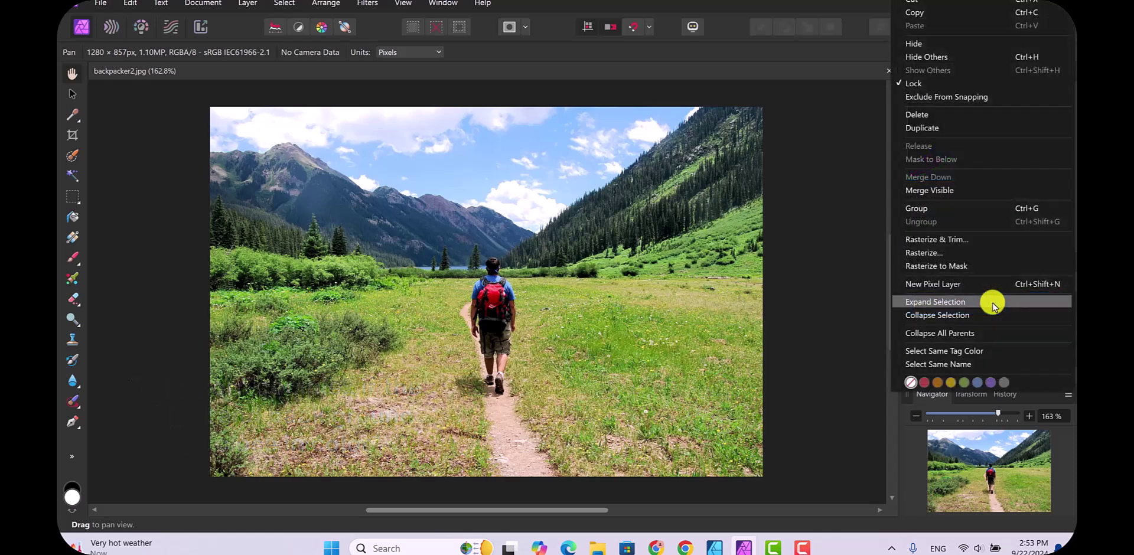
{"action": "left_click", "coordinate": [930, 127]}
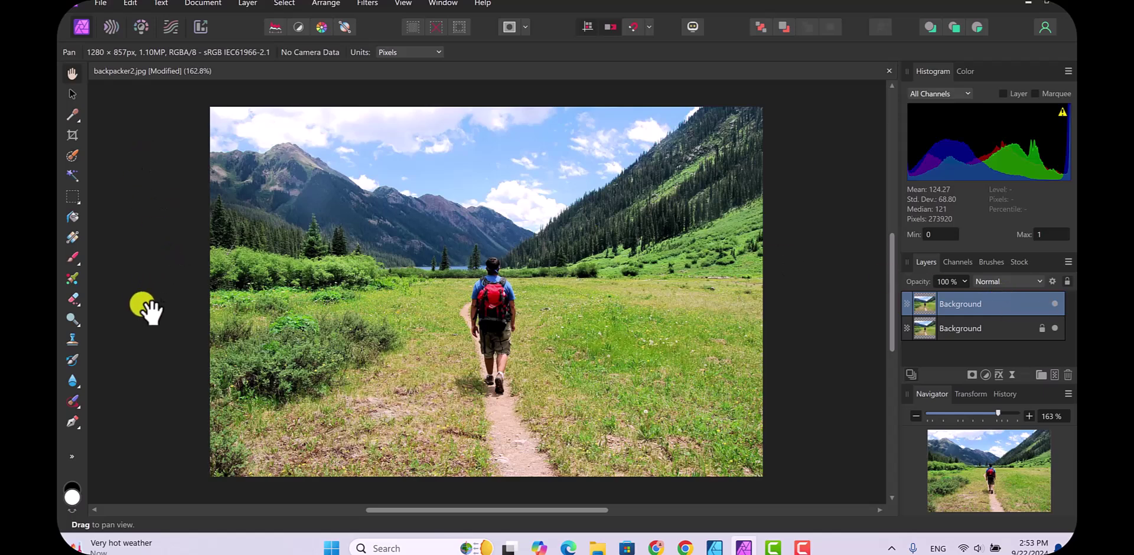
With the Inpainting Brush, paint over the hiker on the trail to erase him
{"action": "left_click", "coordinate": [74, 403]}
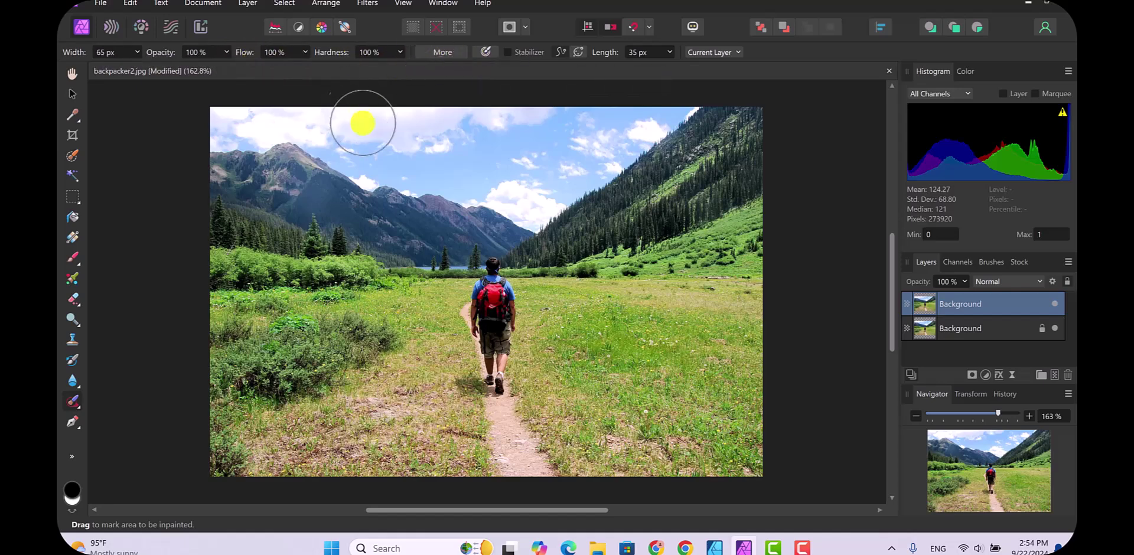
{"action": "mouse_move", "coordinate": [495, 262]}
{"action": "left_mouse_down"}
{"action": "mouse_move", "coordinate": [480, 330]}
{"action": "mouse_move", "coordinate": [497, 385]}
{"action": "mouse_move", "coordinate": [499, 286]}
{"action": "left_mouse_up"}
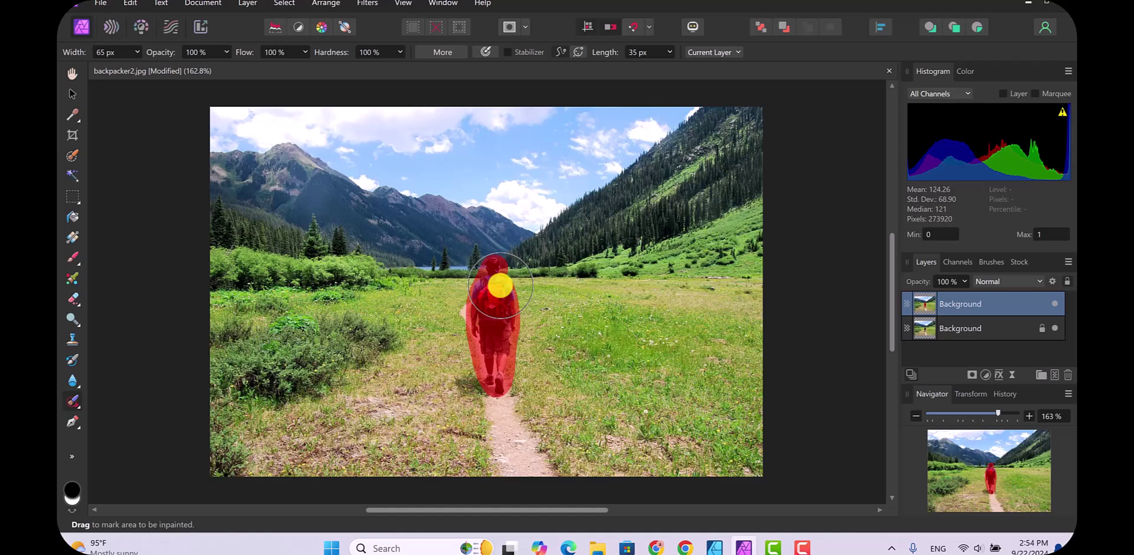
{"action": "left_click_drag", "start_coordinate": [500, 286], "coordinate": [500, 286]}
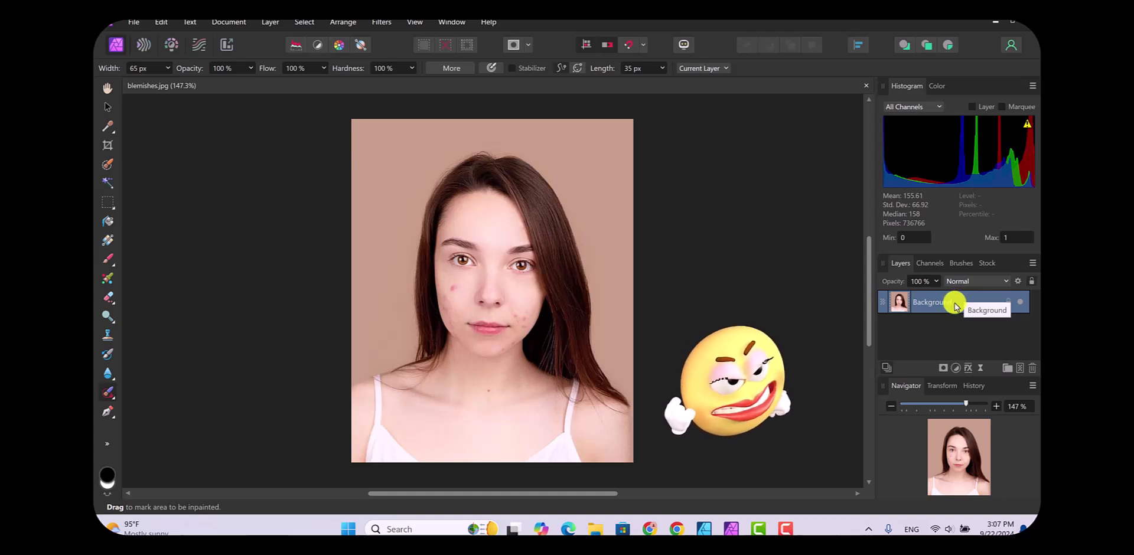
Duplicate the blemishes.jpg Background layer from its right-click menu
{"action": "right_click", "coordinate": [955, 305]}
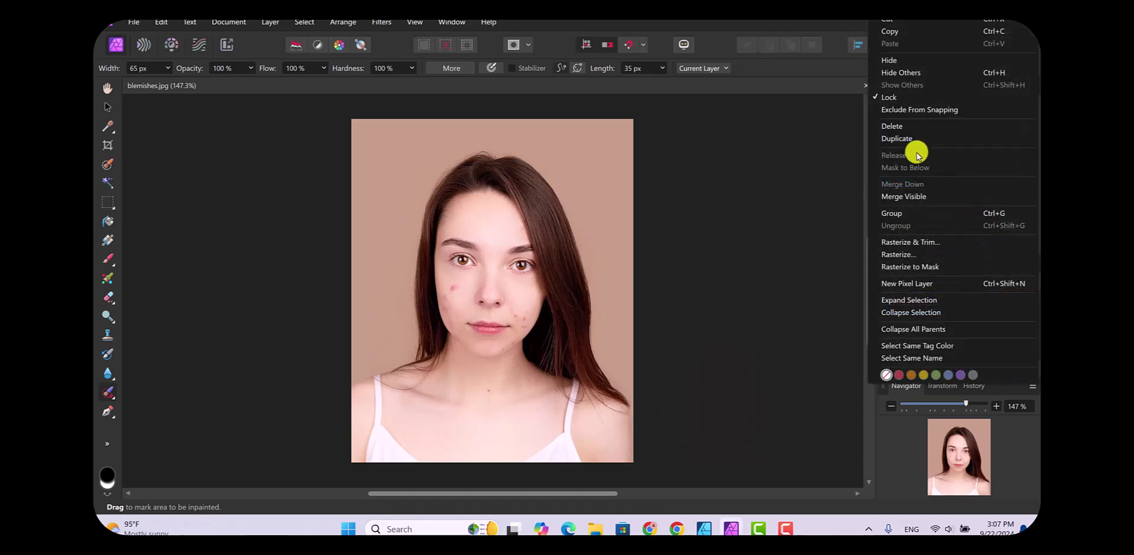
{"action": "left_click", "coordinate": [903, 139]}
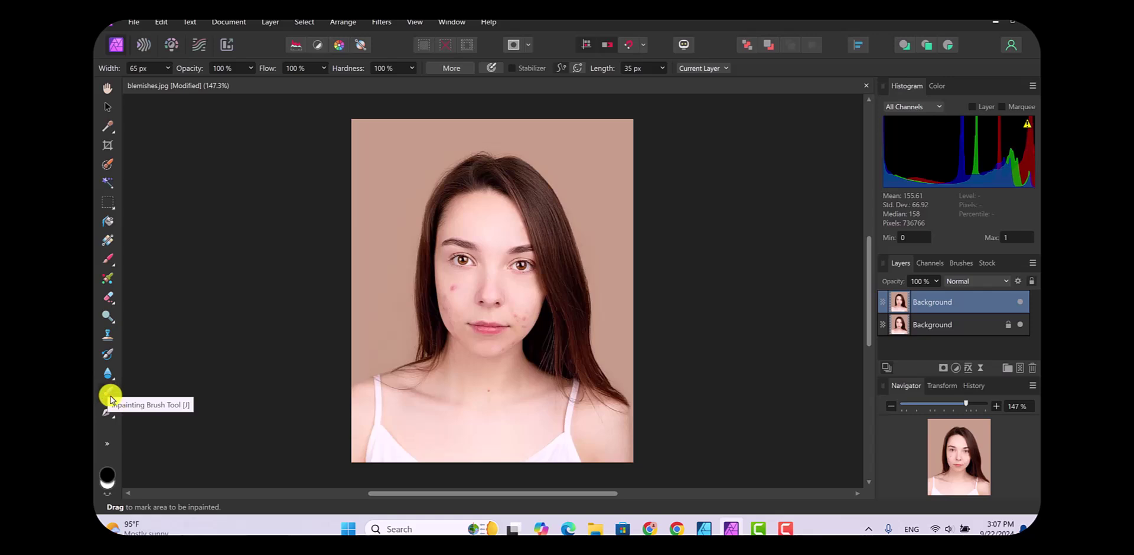
Pick the Inpainting Brush Tool from the retouching brushes flyout
{"action": "left_click", "coordinate": [110, 398]}
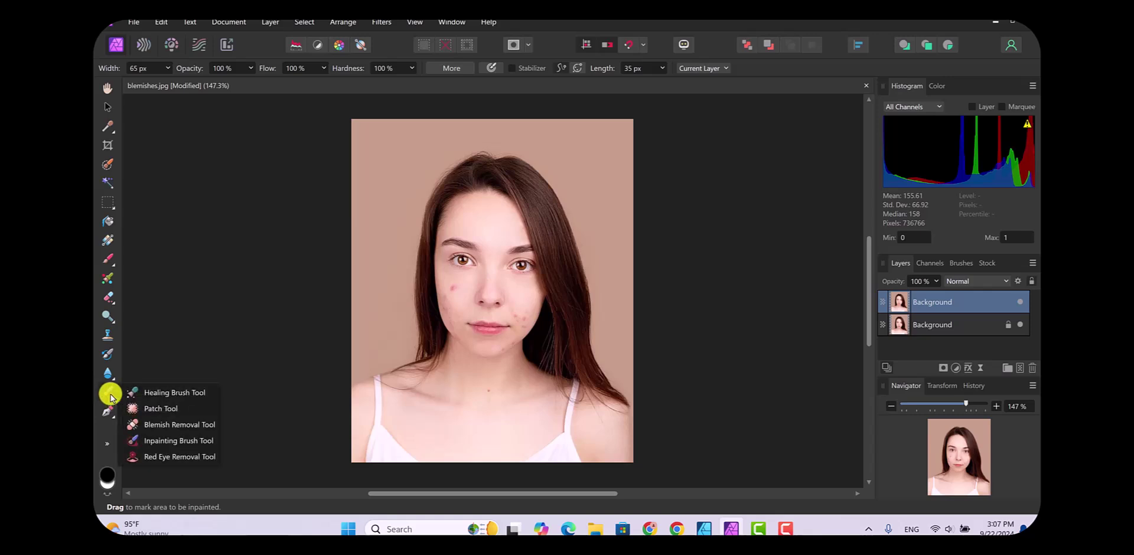
{"action": "left_click", "coordinate": [153, 441]}
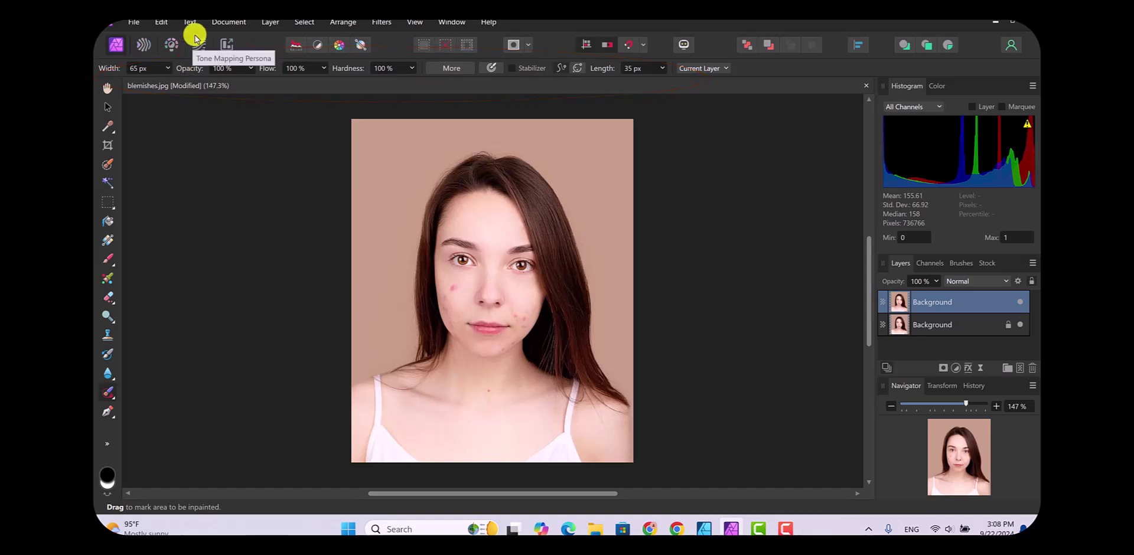
Set the inpainting brush hardness to 50% and change its width from 65 px to 45 px
{"action": "left_click", "coordinate": [398, 69]}
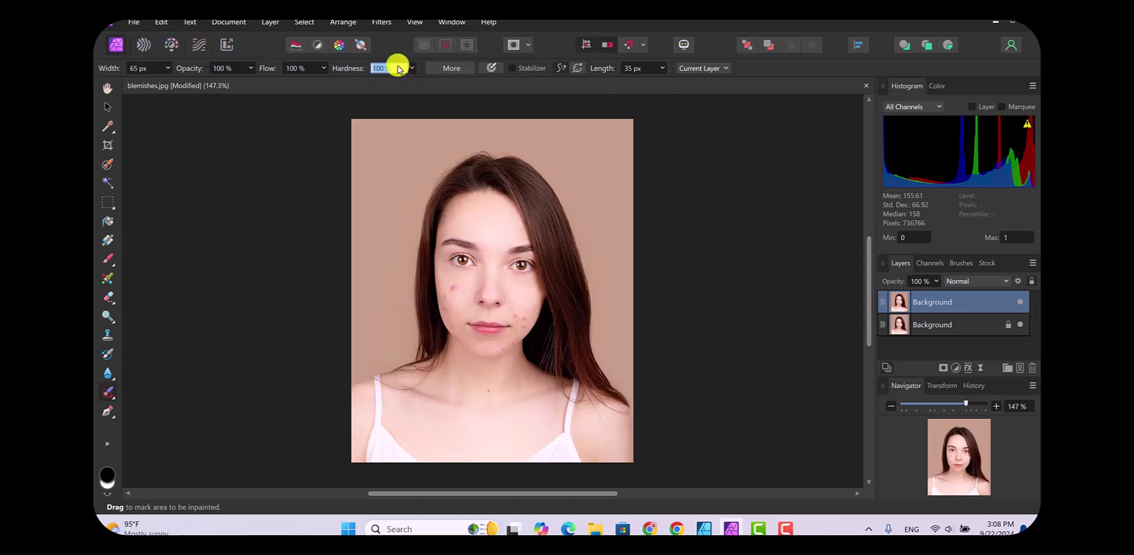
{"action": "type", "text": "50"}
{"action": "key", "text": "Return"}
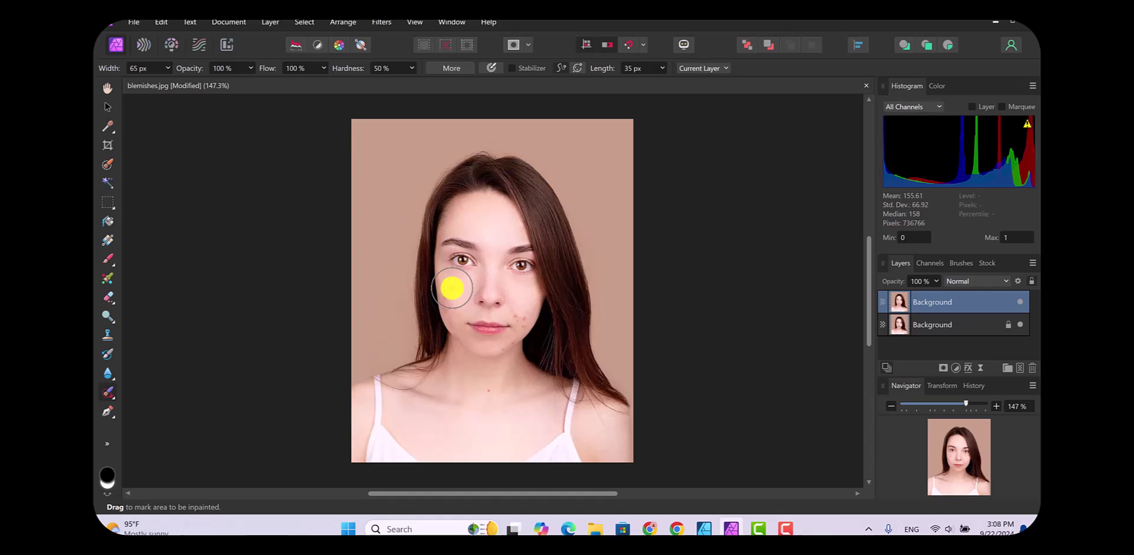
{"action": "left_click", "coordinate": [146, 69]}
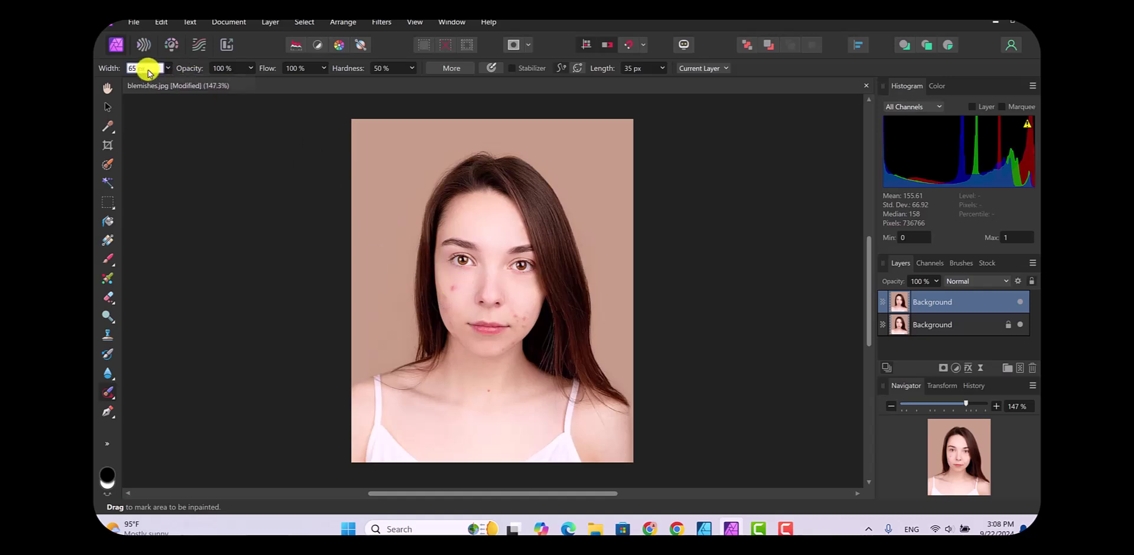
{"action": "double_click", "coordinate": [148, 72]}
{"action": "type", "text": "45"}
{"action": "key", "text": "Return"}
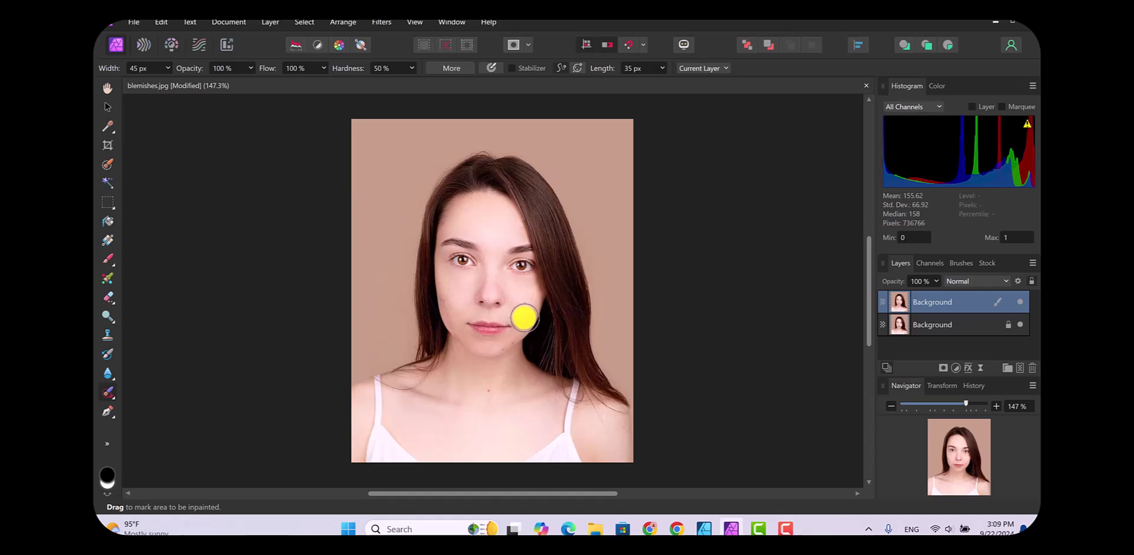
Paint the Inpainting Brush over a cheek blemish on the top Background layer to remove it
{"action": "left_click_drag", "start_coordinate": [523, 318], "coordinate": [516, 320]}
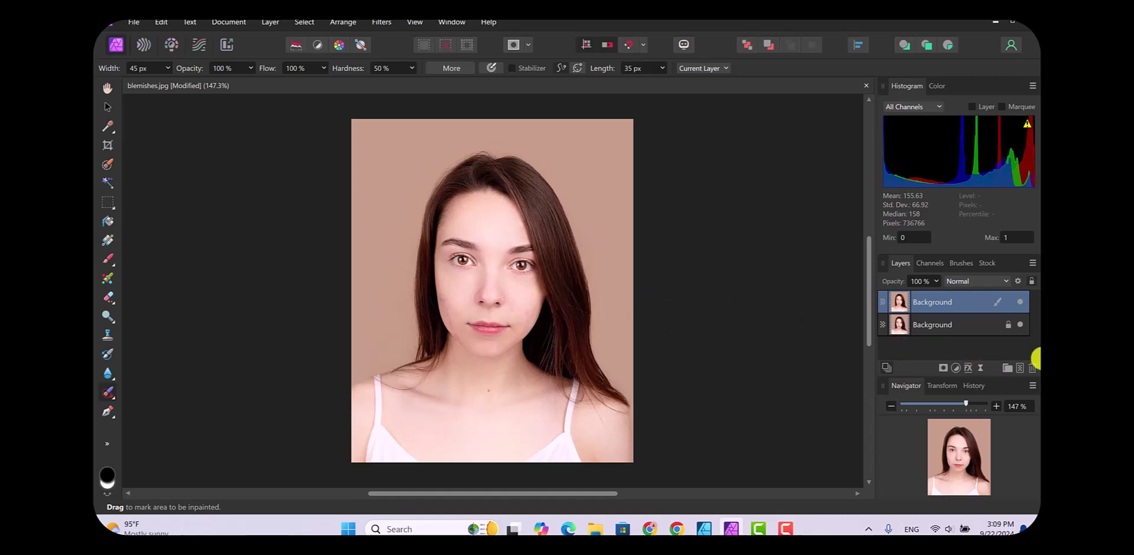
{"action": "left_click", "coordinate": [1020, 302]}
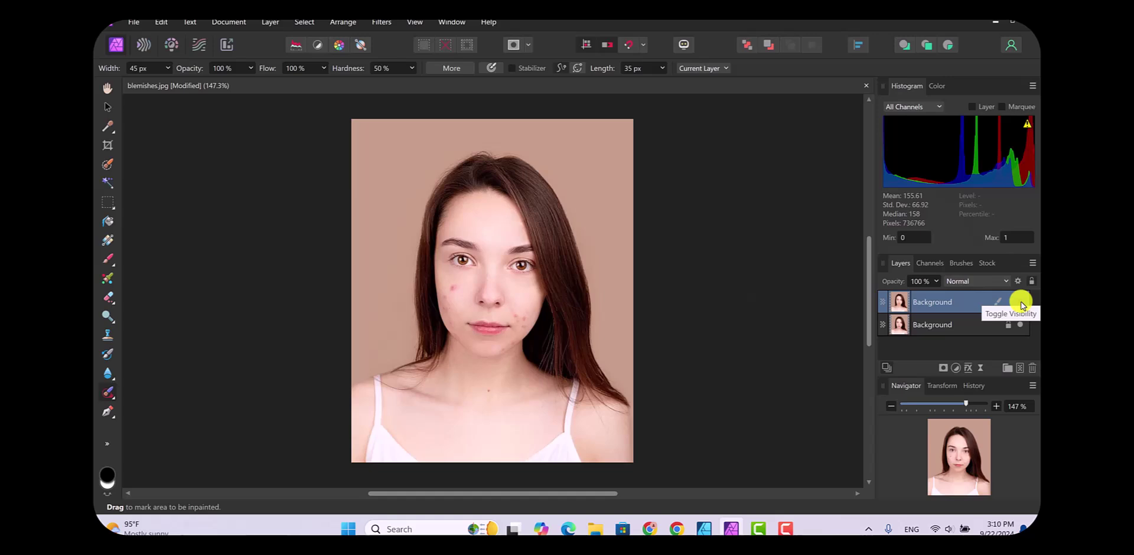
{"action": "left_click", "coordinate": [1020, 303]}
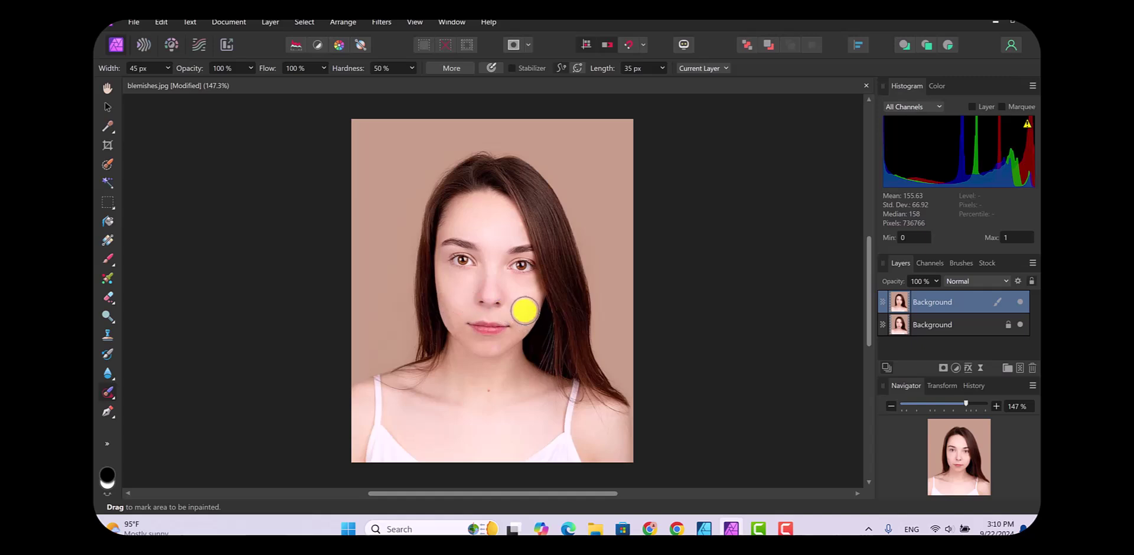
{"action": "left_click", "coordinate": [1020, 303]}
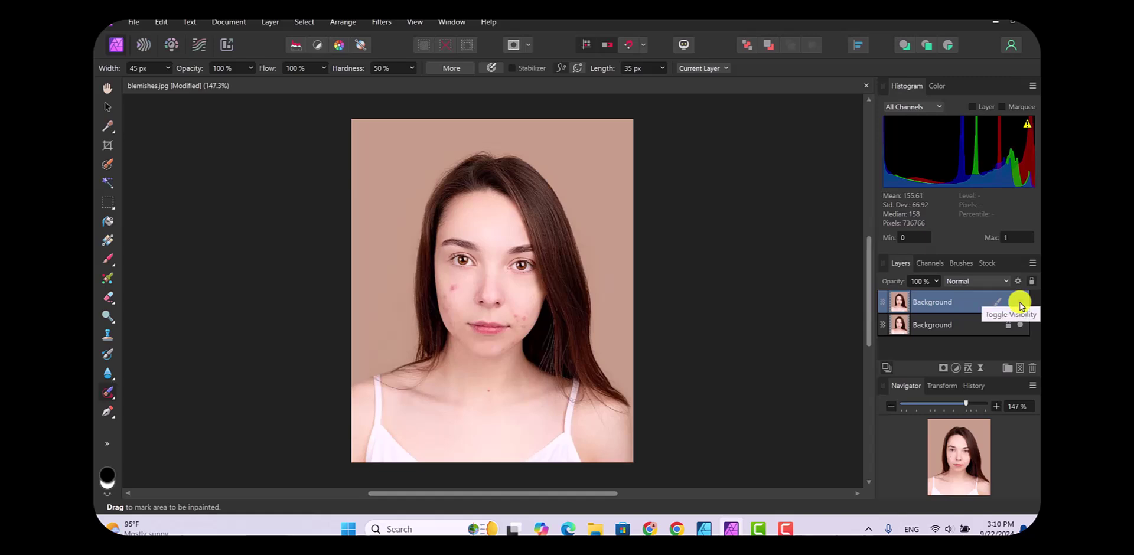
{"action": "left_click", "coordinate": [1020, 302]}
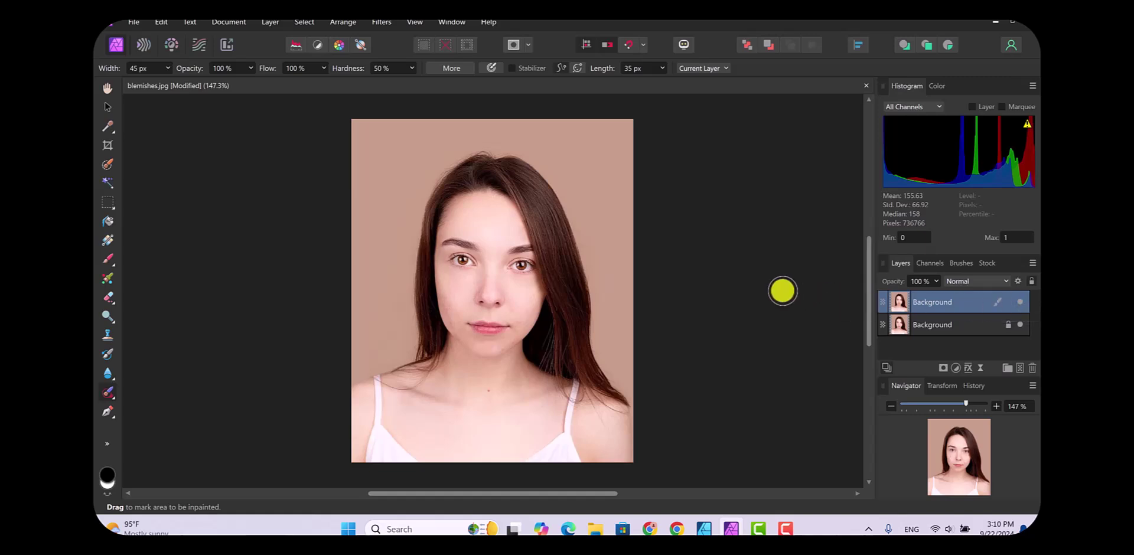